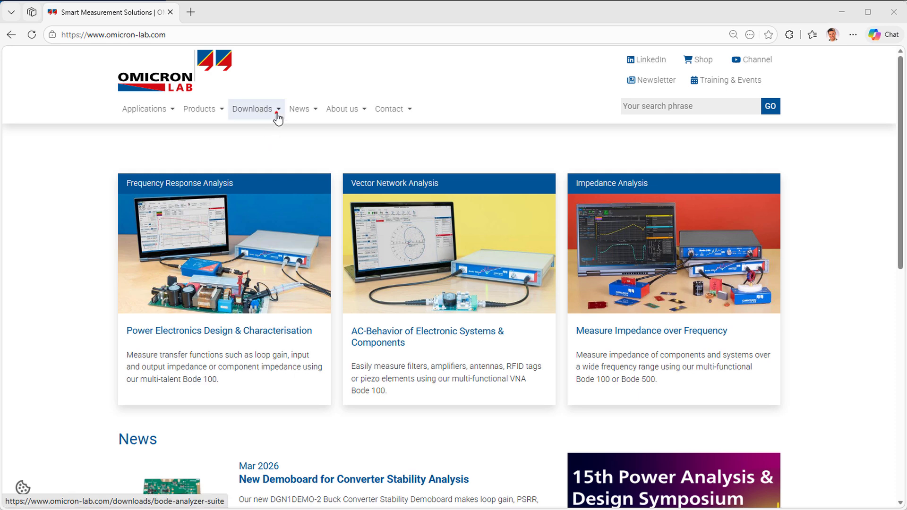
- Download the 64-bit Bode Analyzer Suite V3.51 SR1 from the OMICRON Lab download area
{"action": "left_click", "coordinate": [276, 122]}
{"action": "left_click", "coordinate": [273, 134]}
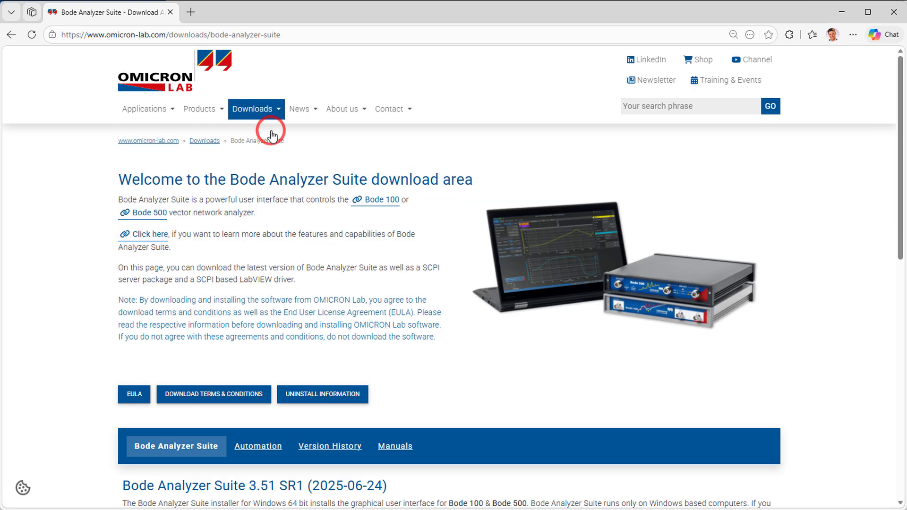
{"action": "scroll", "coordinate": [273, 156], "scroll_direction": "down", "scroll_amount": 5}
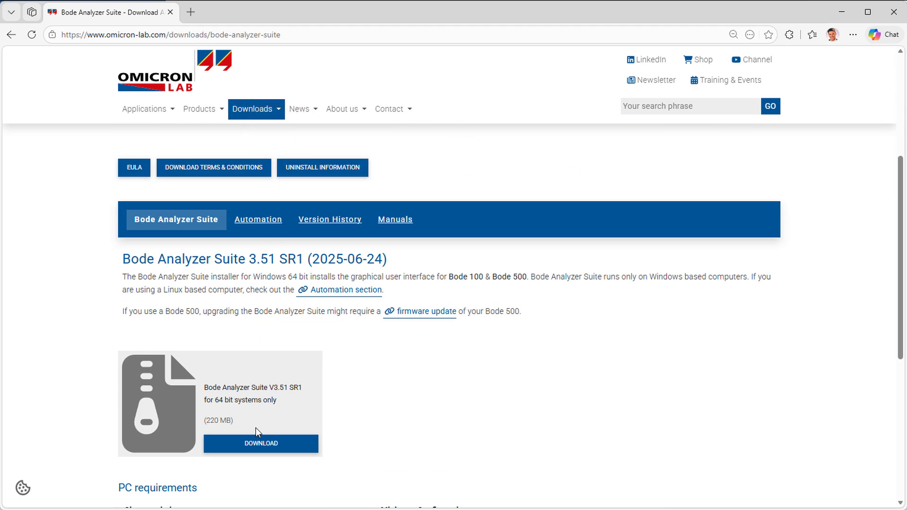
{"action": "left_click", "coordinate": [255, 445]}
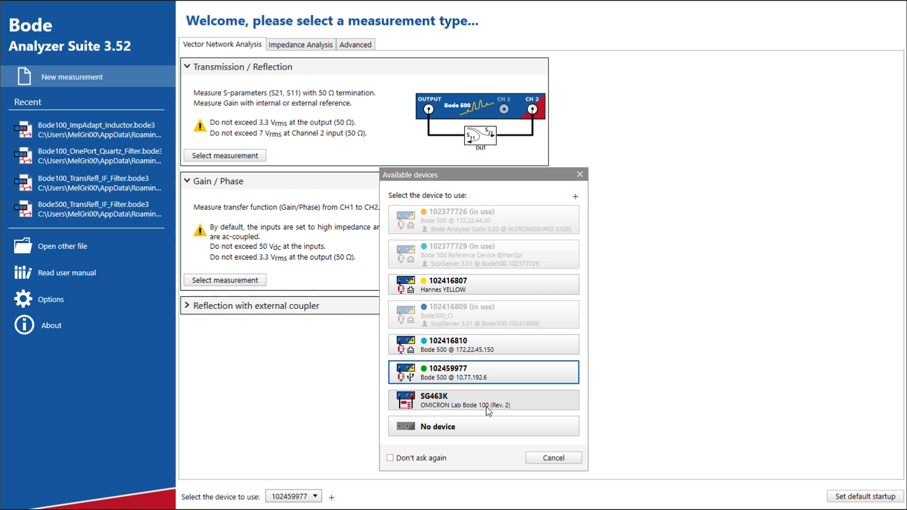
- Connect to the Bode 100 (Rev. 2) in Bode Analyzer Suite and start a Shunt-Thru impedance measurement
{"action": "left_click", "coordinate": [491, 397]}
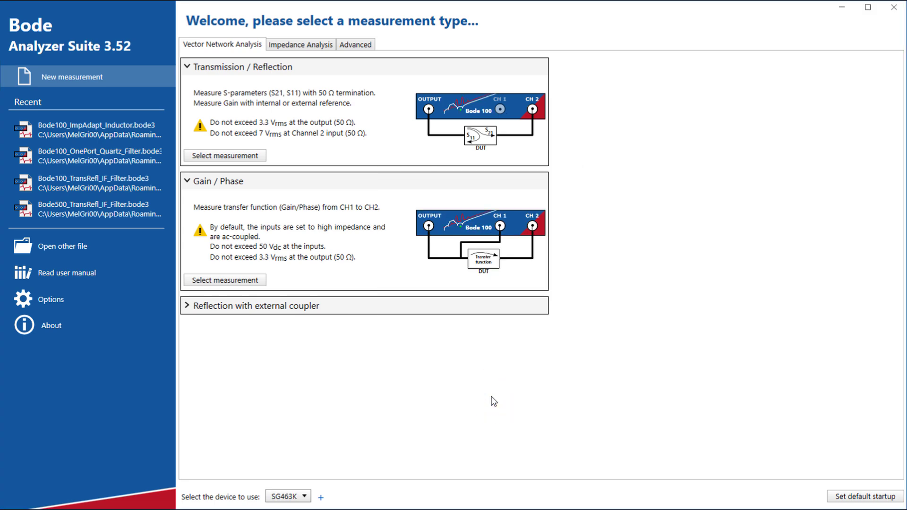
{"action": "left_click", "coordinate": [307, 47]}
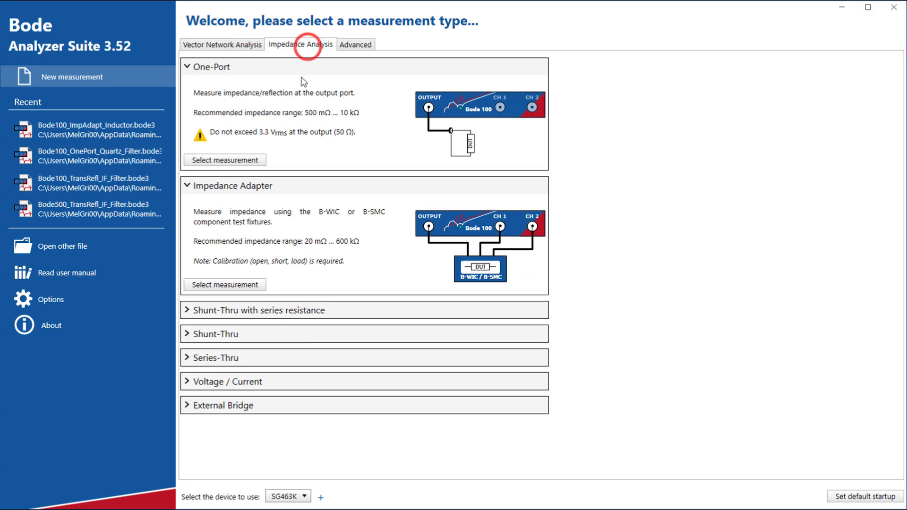
{"action": "left_click", "coordinate": [245, 334]}
{"action": "left_click", "coordinate": [227, 428]}
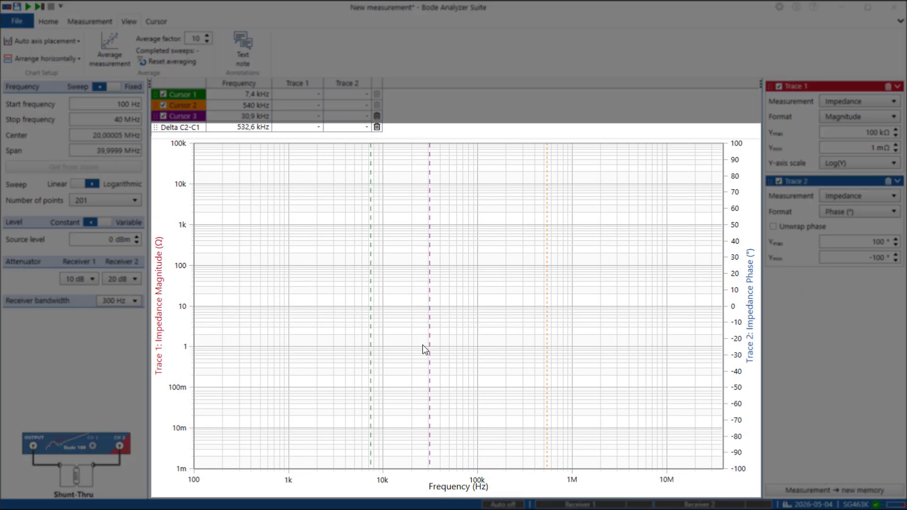
- Examine the chart's zoom, copy and cursor options, including the Find choices for Cursor 1
{"action": "right_click", "coordinate": [423, 345]}
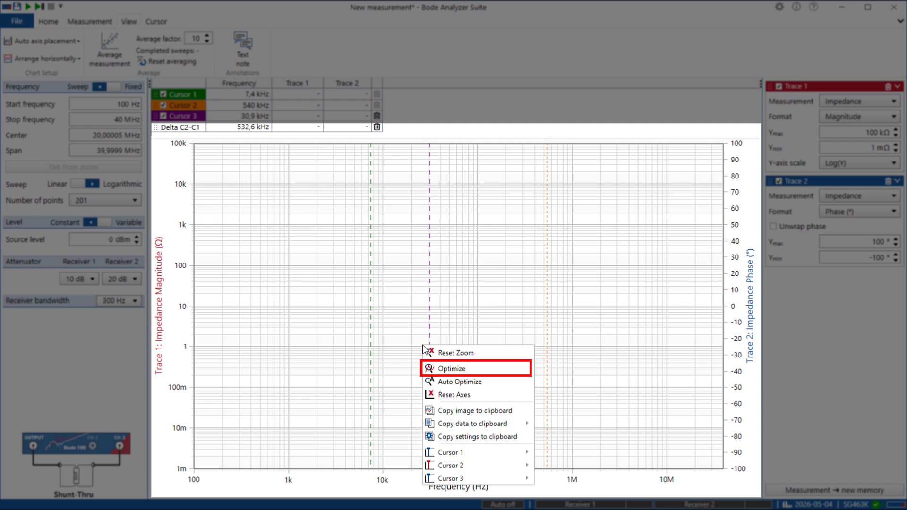
{"action": "mouse_move", "coordinate": [451, 454]}
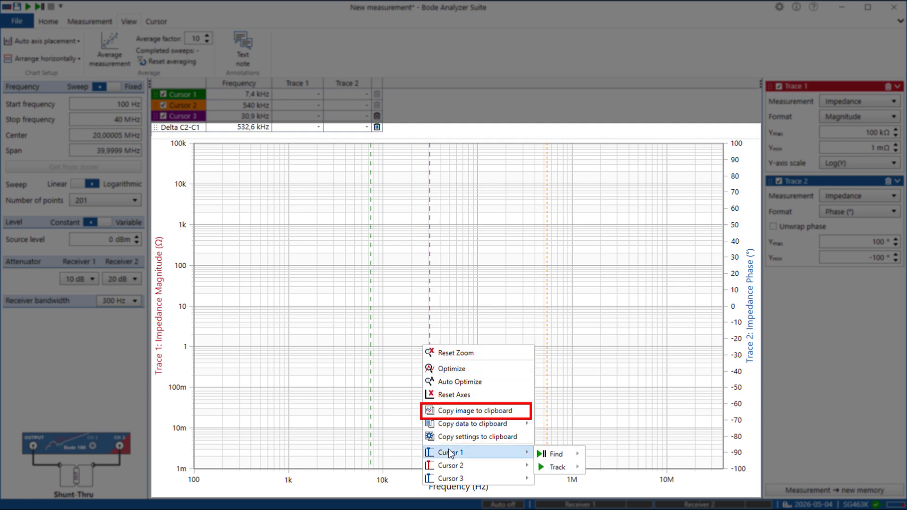
{"action": "mouse_move", "coordinate": [555, 453]}
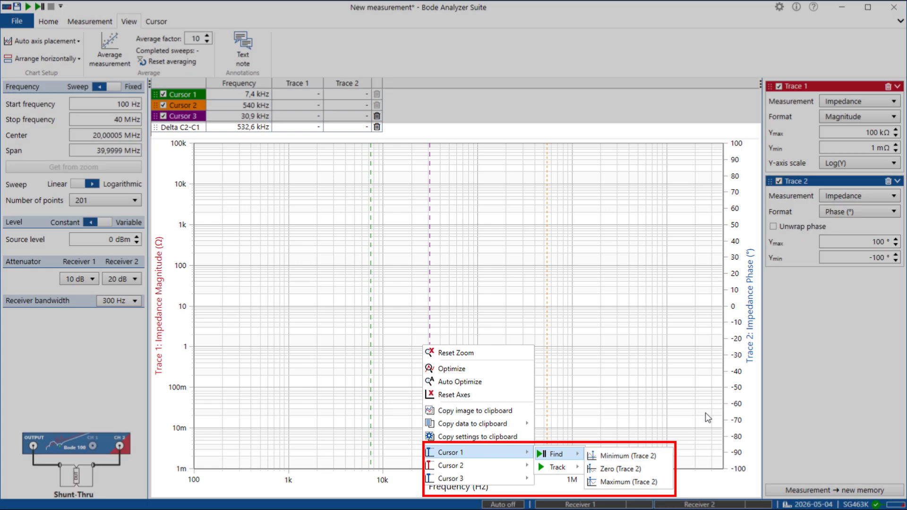
{"action": "left_click", "coordinate": [705, 413]}
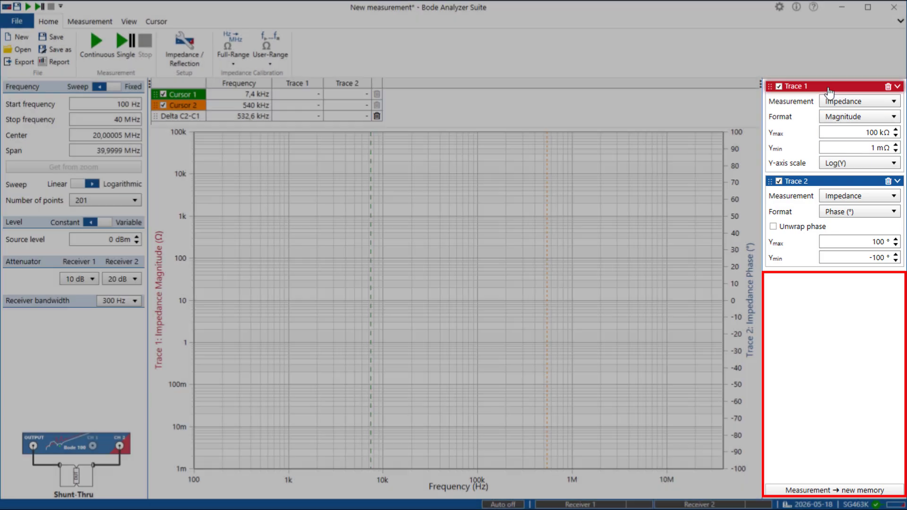
- Examine the rename, copy and line style options available for Trace 1
{"action": "right_click", "coordinate": [804, 86]}
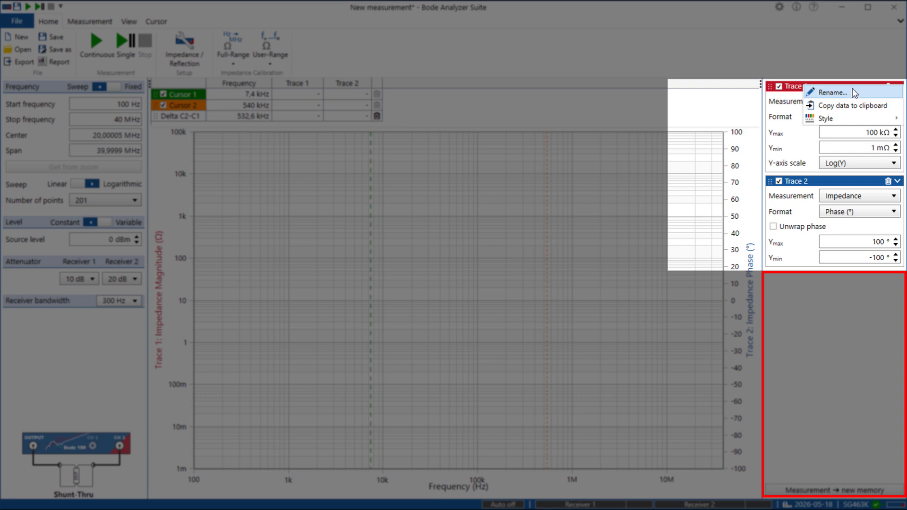
{"action": "mouse_move", "coordinate": [844, 118]}
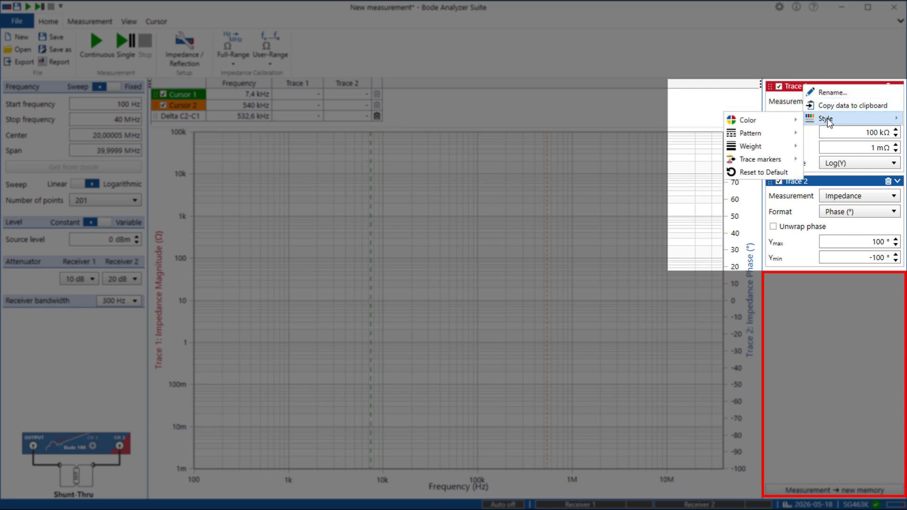
{"action": "mouse_move", "coordinate": [774, 148]}
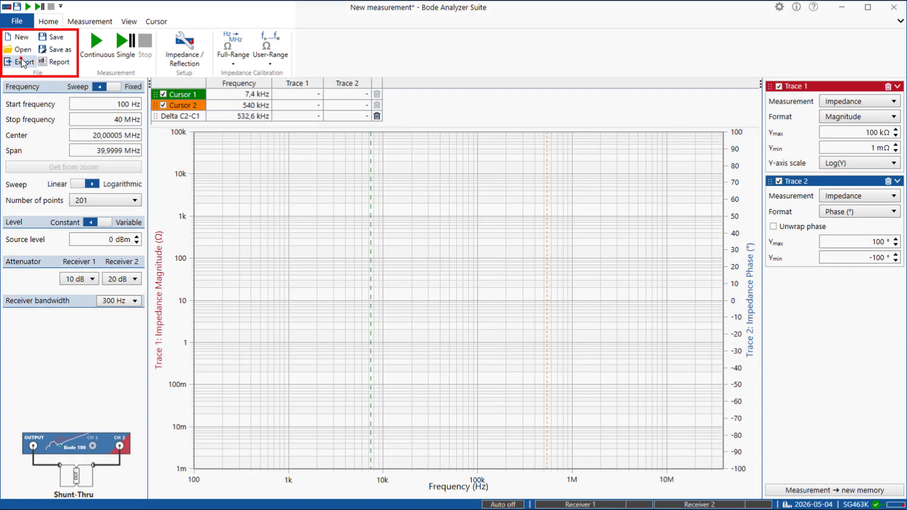
- Review the CSV export settings and the Shunt-Thru hardware setup of the measurement
{"action": "left_click", "coordinate": [21, 58]}
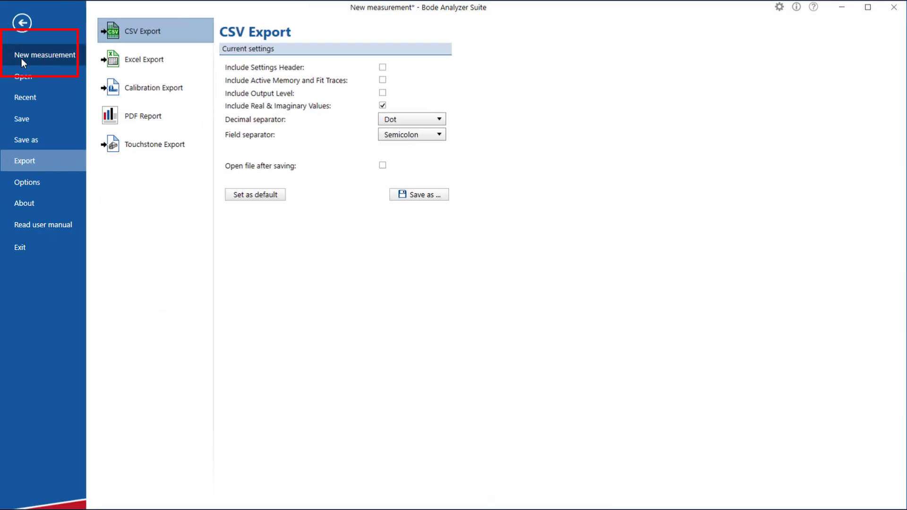
{"action": "left_click", "coordinate": [22, 24]}
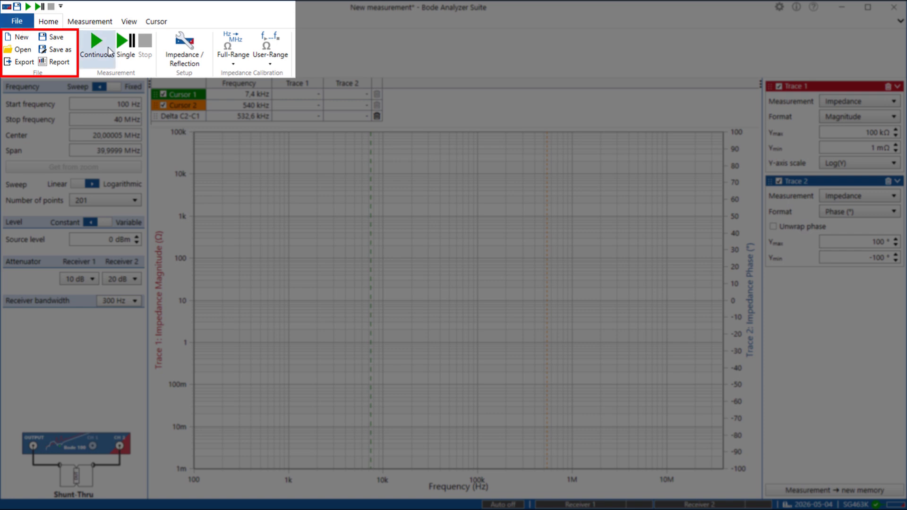
{"action": "left_click", "coordinate": [172, 66]}
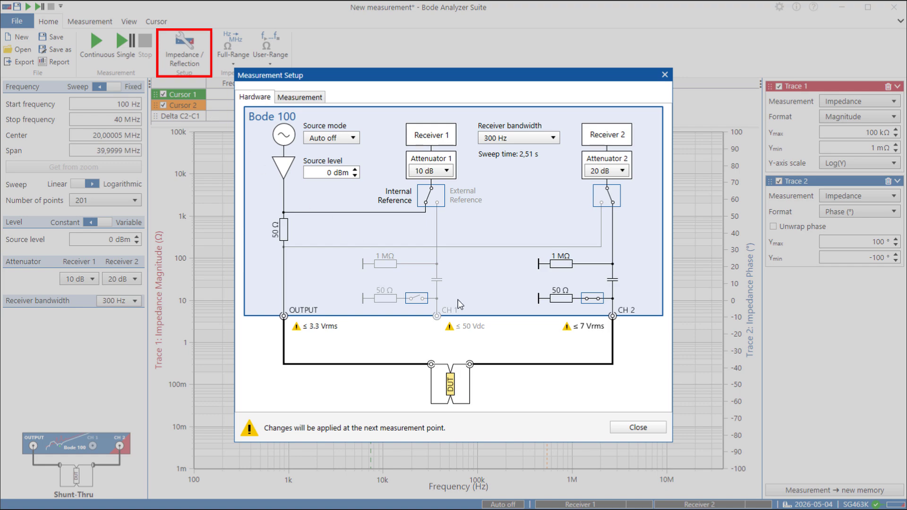
{"action": "left_click", "coordinate": [645, 428]}
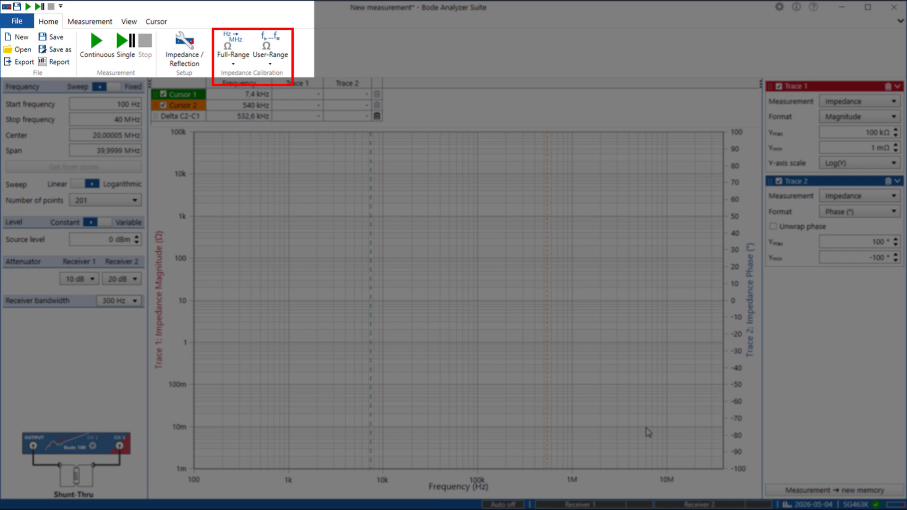
- Change the chart layout of the Shunt-Thru measurement to one axis per chart
{"action": "left_click", "coordinate": [88, 22]}
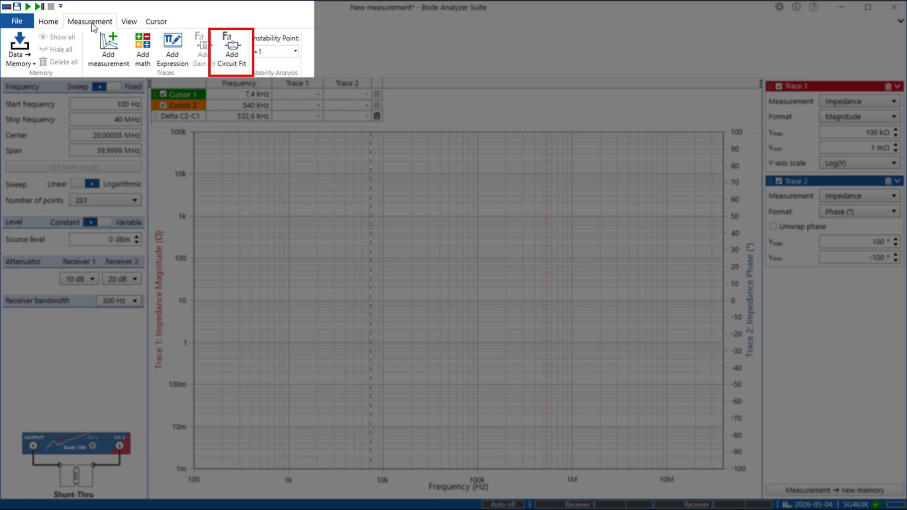
{"action": "left_click", "coordinate": [127, 22]}
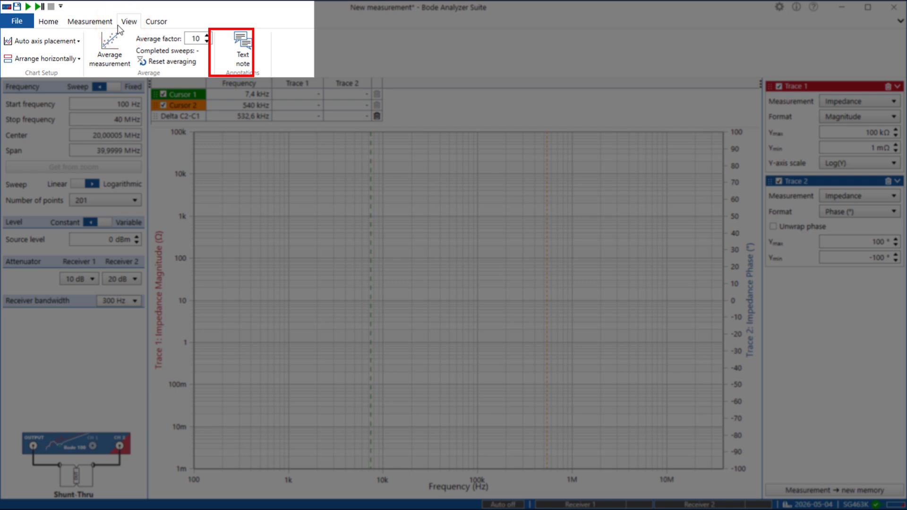
{"action": "left_click", "coordinate": [77, 42]}
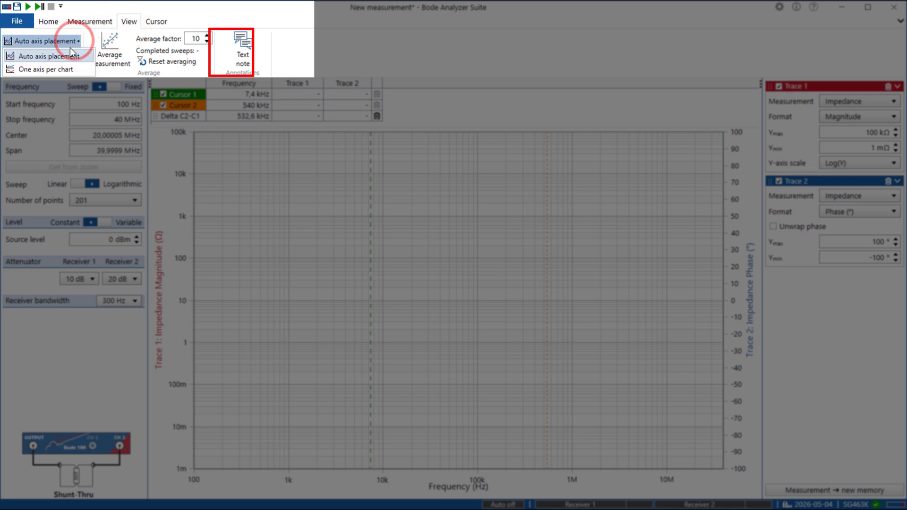
{"action": "left_click", "coordinate": [60, 72]}
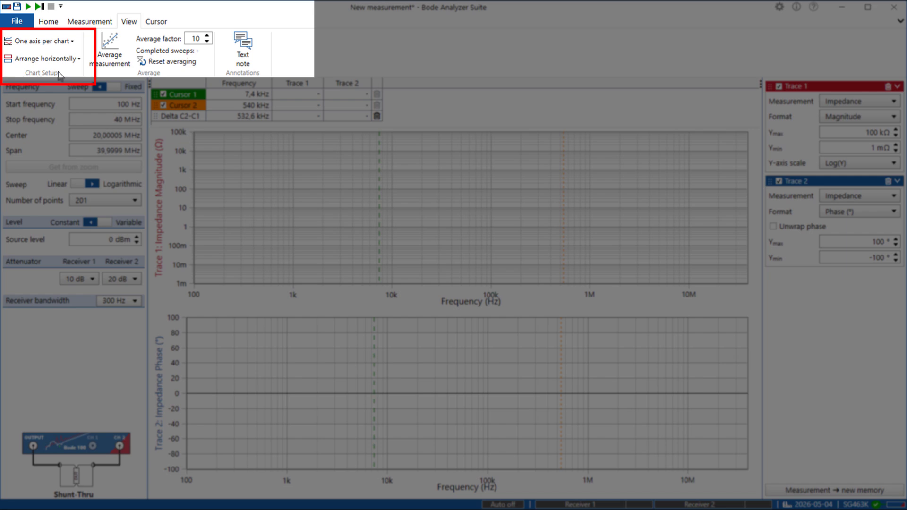
- Add a third cursor to the charts and review the available cursor calculation methods
{"action": "left_click", "coordinate": [151, 24]}
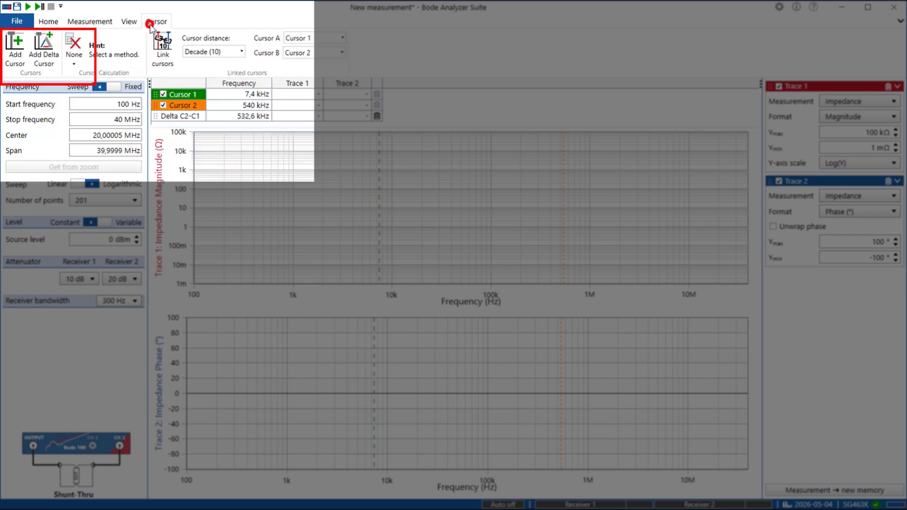
{"action": "left_click", "coordinate": [25, 56]}
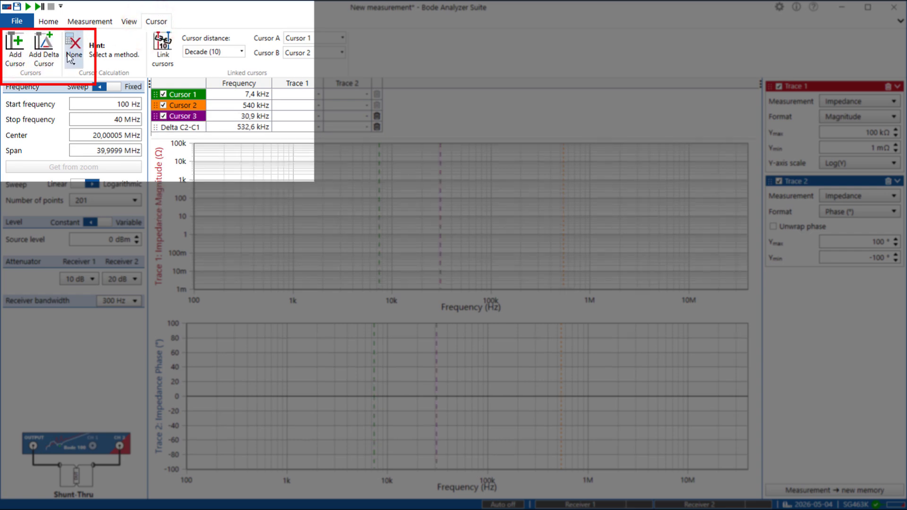
{"action": "left_click", "coordinate": [74, 56]}
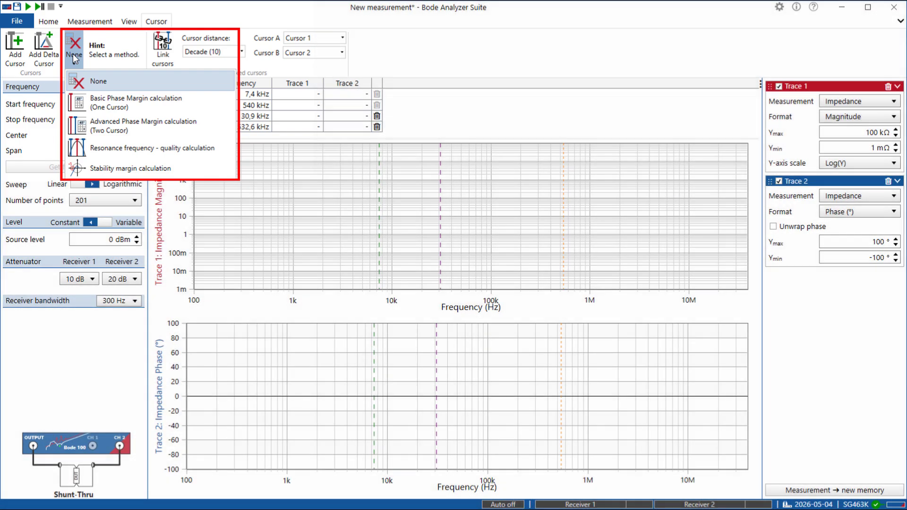
{"action": "left_click", "coordinate": [76, 59]}
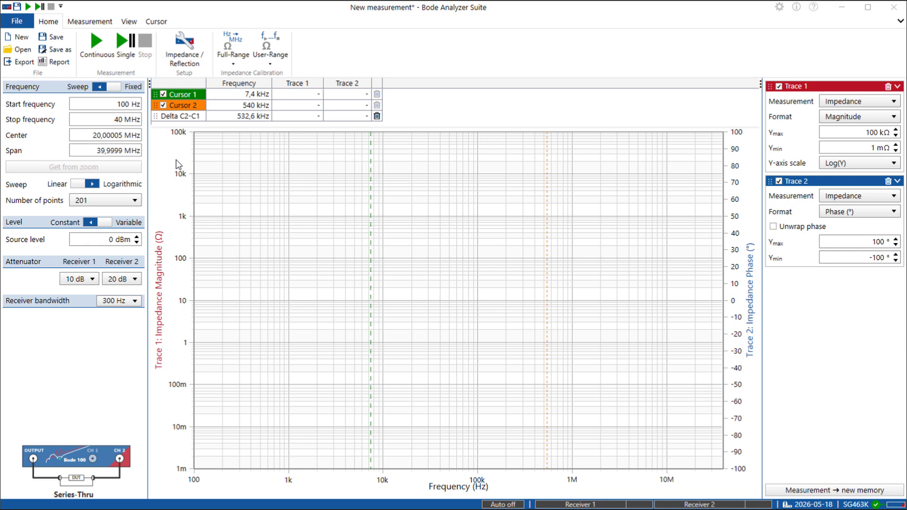
- Set the Series-Thru sweep to a 10 MHz start frequency and 15 MHz stop frequency with linear spacing
{"action": "left_click", "coordinate": [175, 160]}
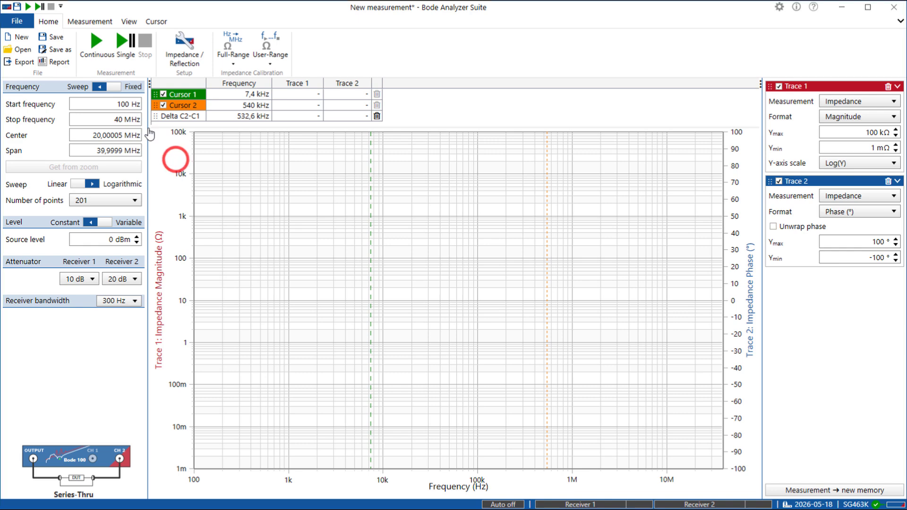
{"action": "double_click", "coordinate": [110, 104]}
{"action": "type", "text": "10M"}
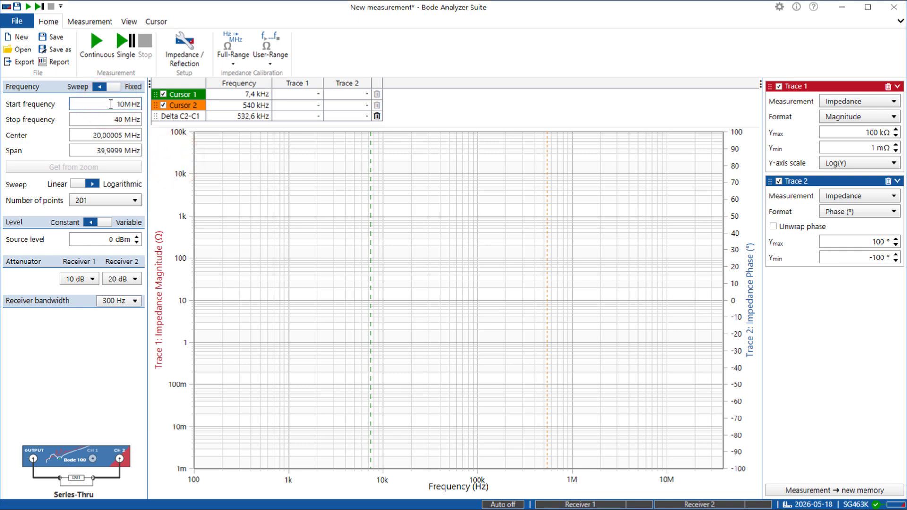
{"action": "key", "text": "Tab"}
{"action": "type", "text": "15M"}
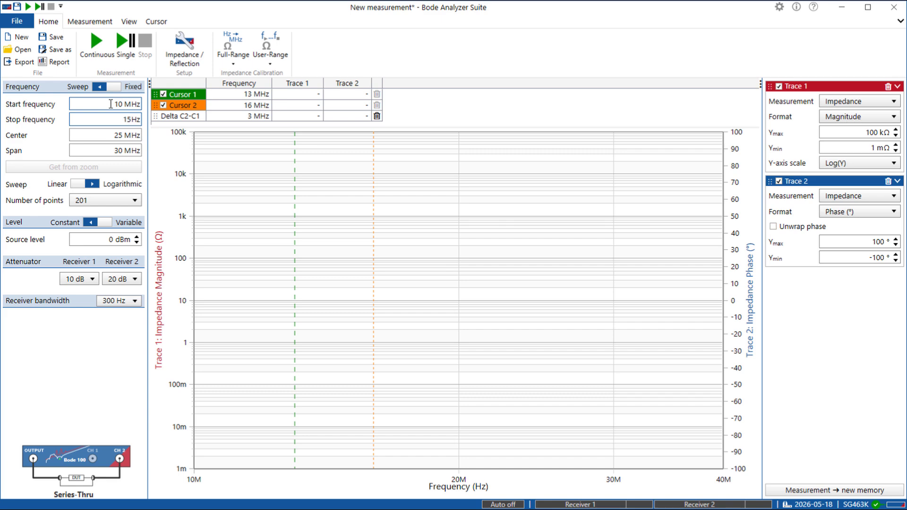
{"action": "key", "text": "Tab"}
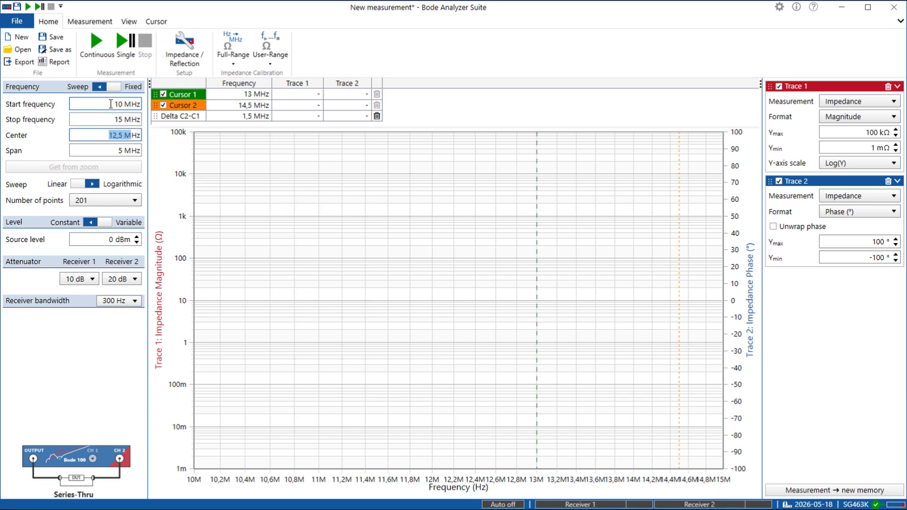
{"action": "left_click", "coordinate": [91, 186]}
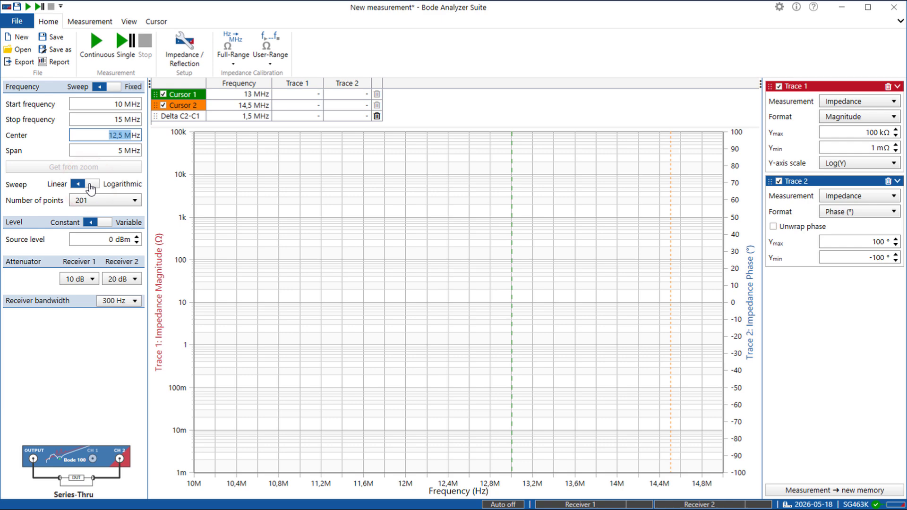
- Perform the Thru calibration for the user-range impedance calibration and close the calibration dialog
{"action": "left_click", "coordinate": [266, 45]}
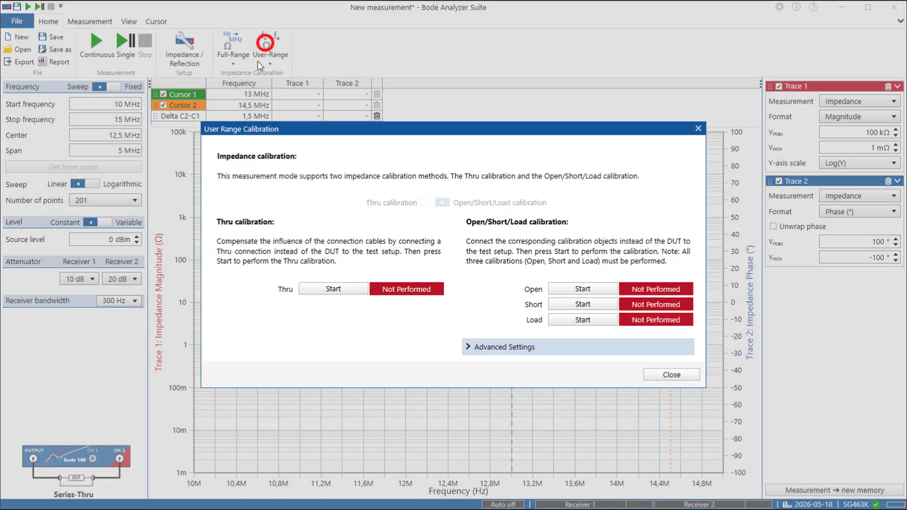
{"action": "left_click", "coordinate": [328, 292]}
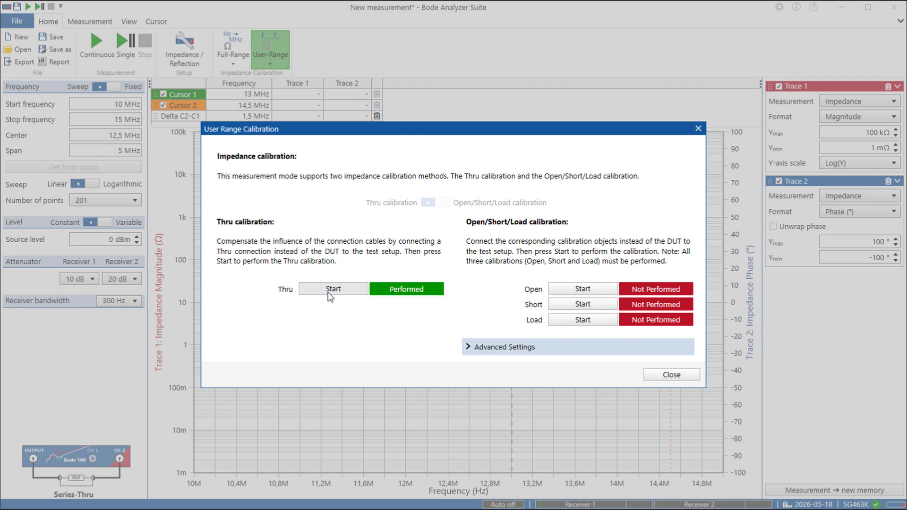
{"action": "left_click", "coordinate": [680, 378]}
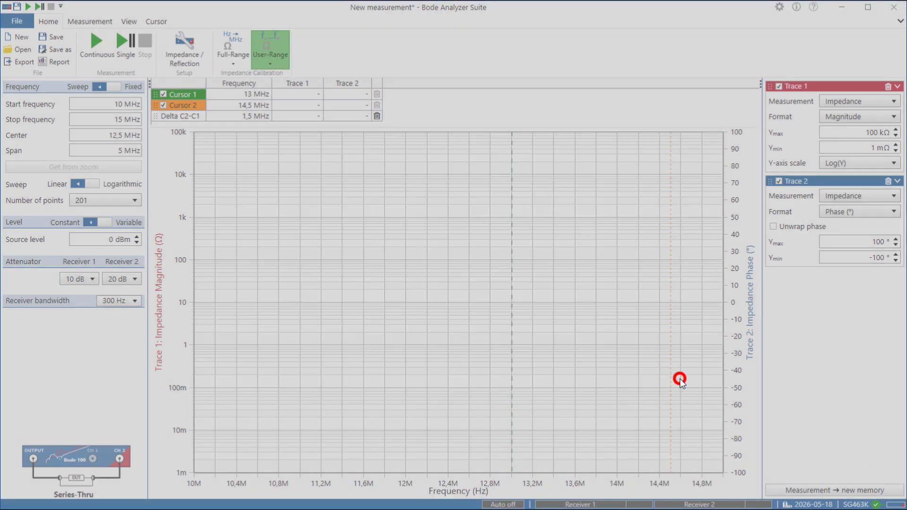
- Display the Series-Thru impedance magnitude and phase separately with one axis per chart
{"action": "left_click", "coordinate": [129, 21]}
{"action": "left_click", "coordinate": [63, 41]}
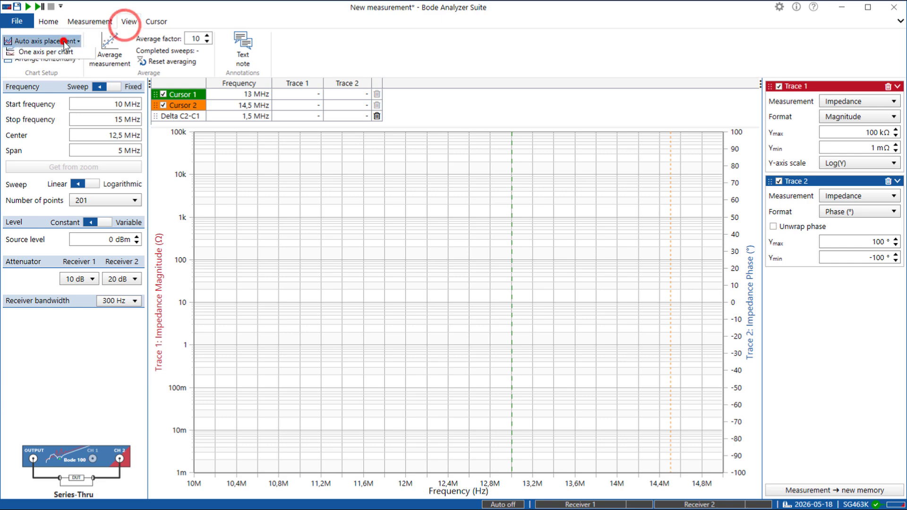
{"action": "left_click", "coordinate": [50, 69]}
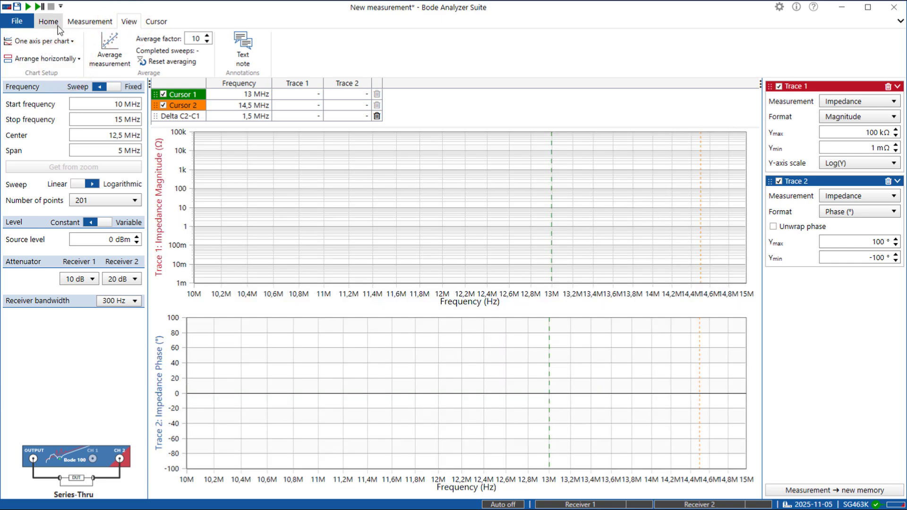
- Start a continuous measurement and narrow the sweep to a zoomed range of about 11.75 to 12.31 MHz around the resonance
{"action": "left_click", "coordinate": [48, 21]}
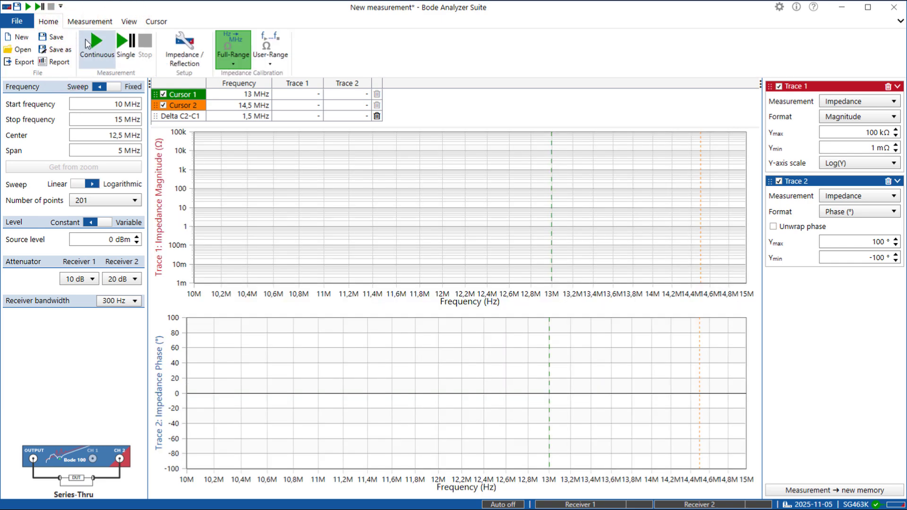
{"action": "left_click", "coordinate": [86, 40]}
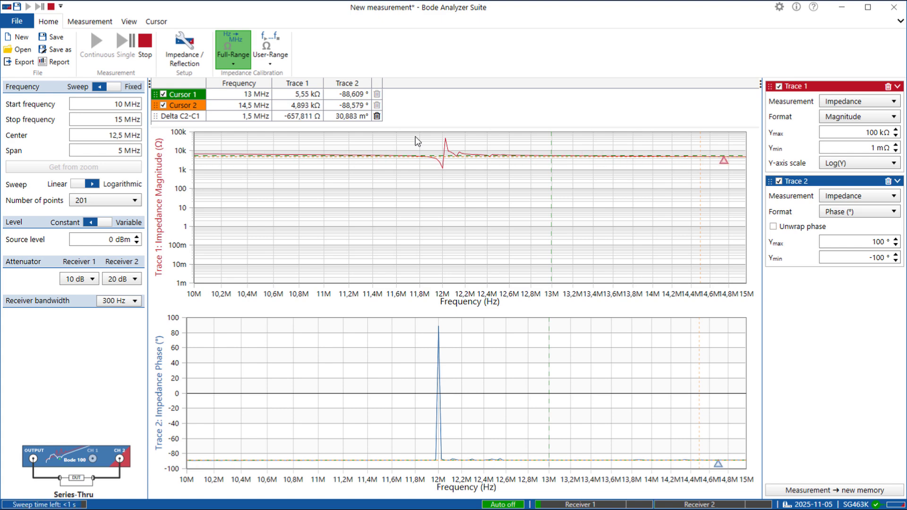
{"action": "left_click_drag", "start_coordinate": [415, 137], "coordinate": [484, 173]}
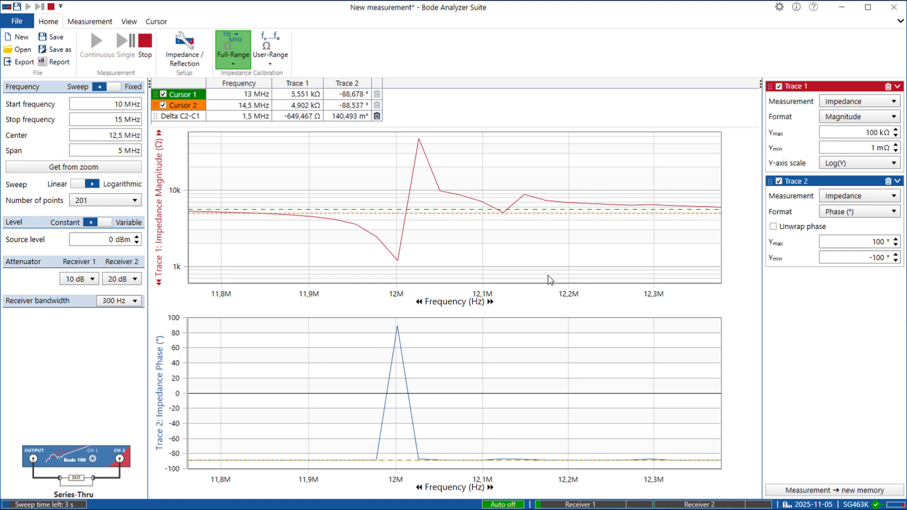
{"action": "left_click_drag", "start_coordinate": [548, 276], "coordinate": [347, 130]}
{"action": "left_click_drag", "start_coordinate": [414, 137], "coordinate": [478, 170]}
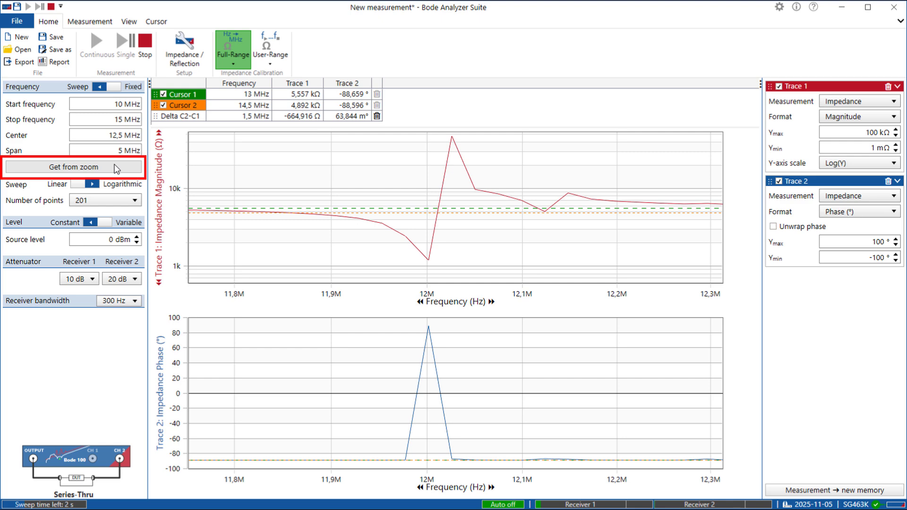
{"action": "left_click", "coordinate": [115, 168]}
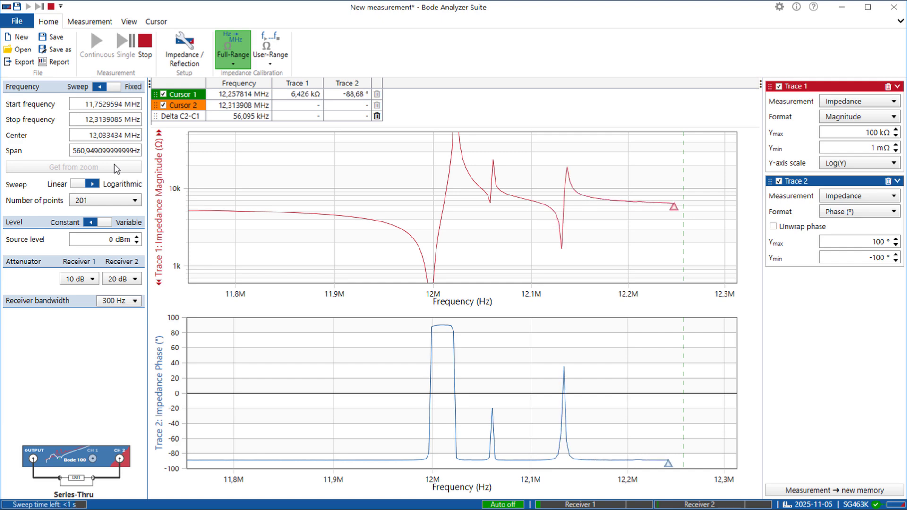
- Optimize the Y-axis scaling of the Trace 1 impedance magnitude chart for the measured curve
{"action": "right_click", "coordinate": [332, 184]}
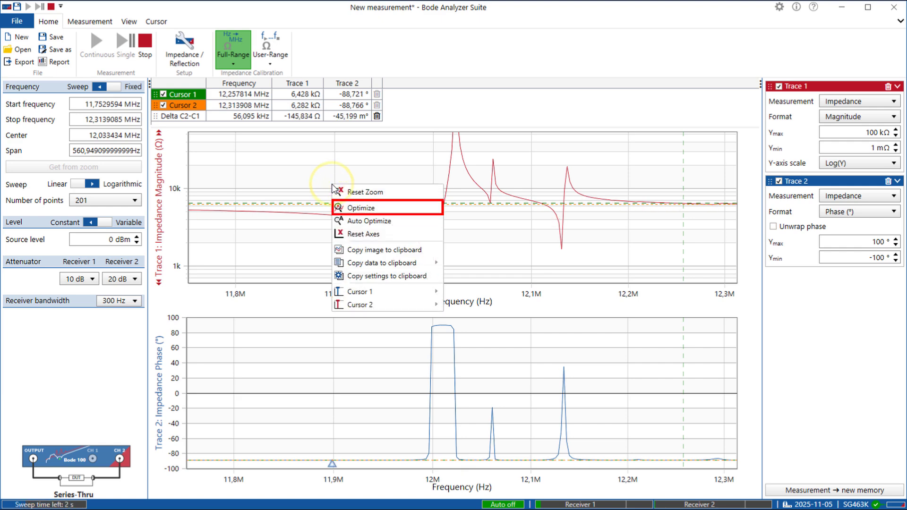
{"action": "left_click", "coordinate": [354, 203]}
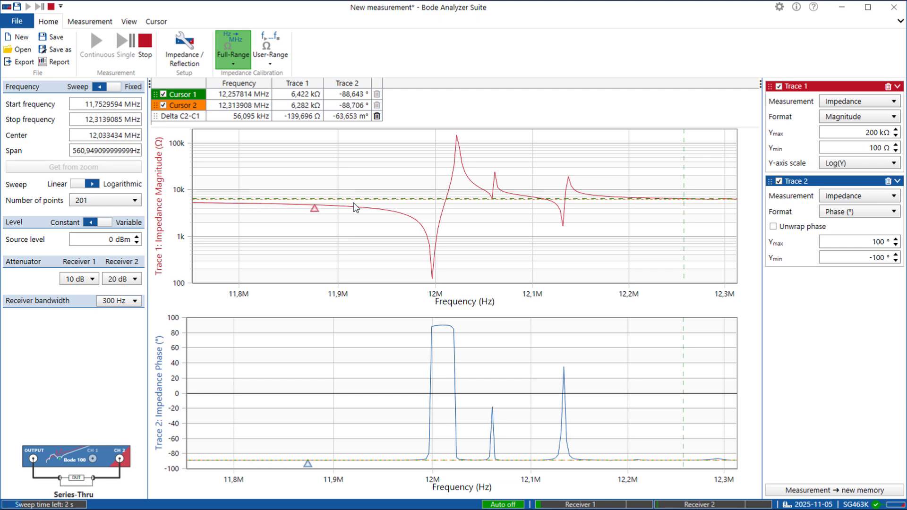
{"action": "left_click", "coordinate": [353, 203]}
- Use the Find function to place Cursor 1 at the Trace 1 impedance minimum and highlight its frequency in the cursor table
{"action": "right_click", "coordinate": [354, 207]}
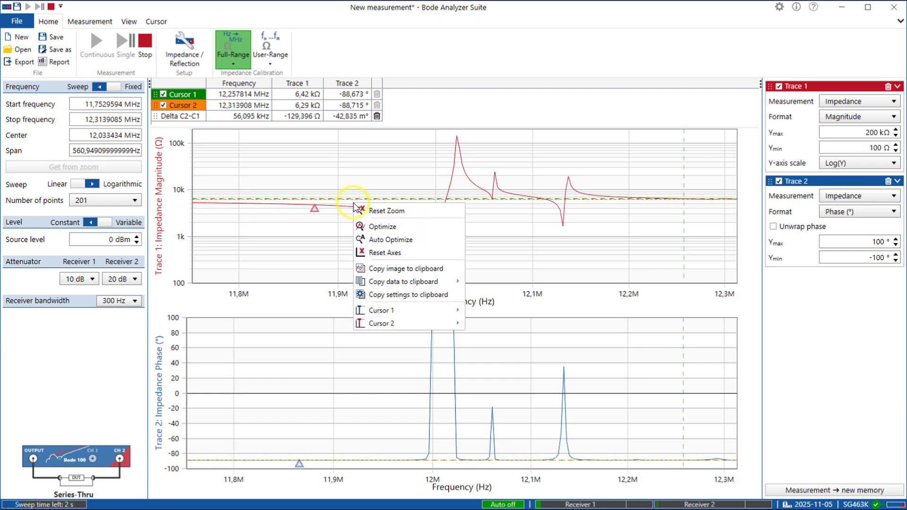
{"action": "mouse_move", "coordinate": [400, 311]}
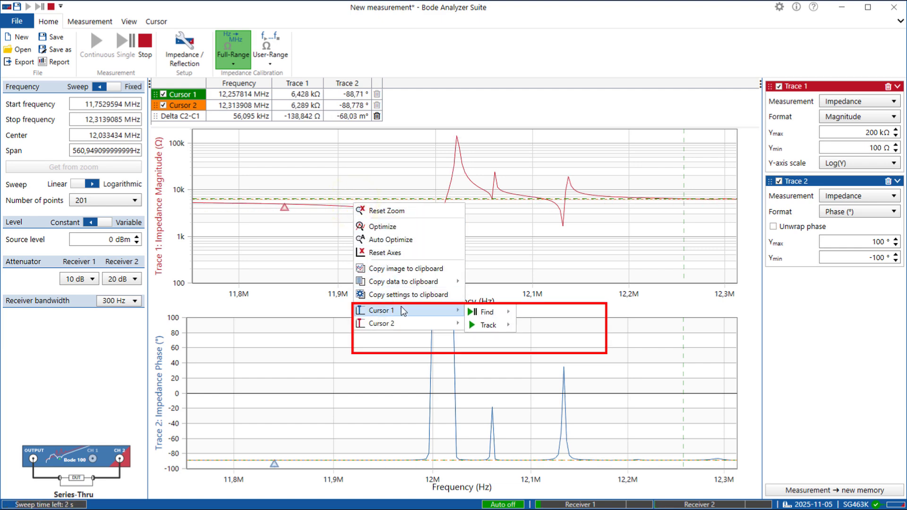
{"action": "mouse_move", "coordinate": [491, 313]}
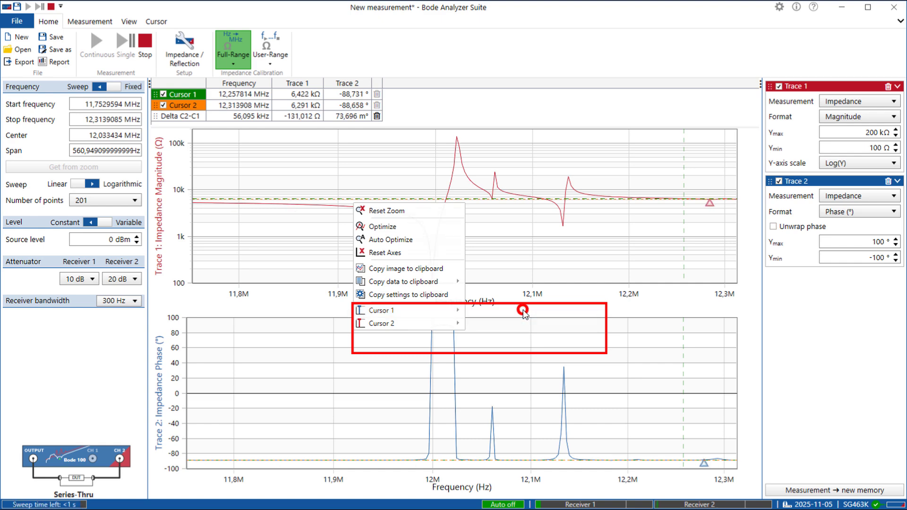
{"action": "left_click", "coordinate": [523, 314]}
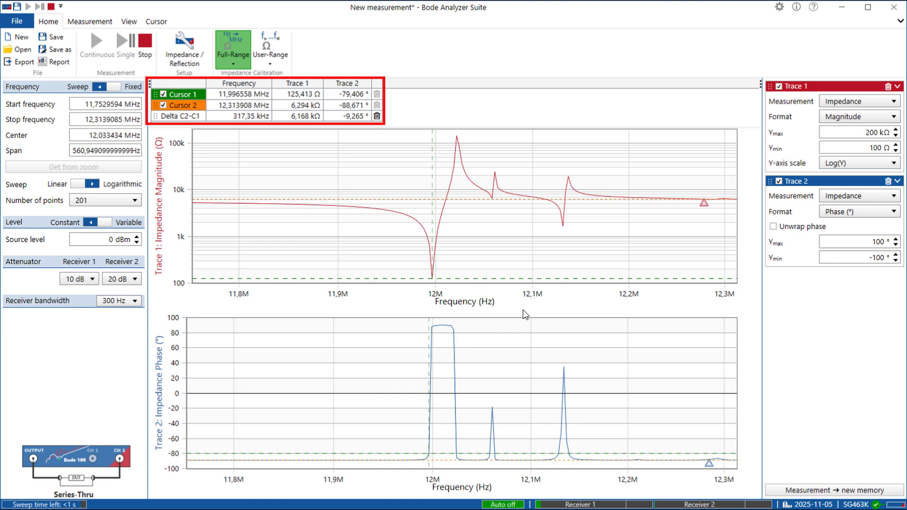
{"action": "double_click", "coordinate": [224, 94]}
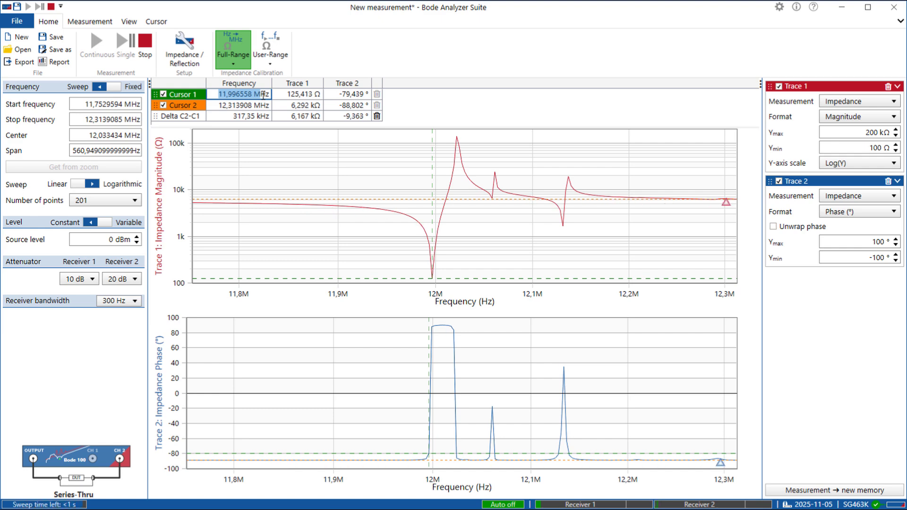
{"action": "left_click", "coordinate": [418, 106]}
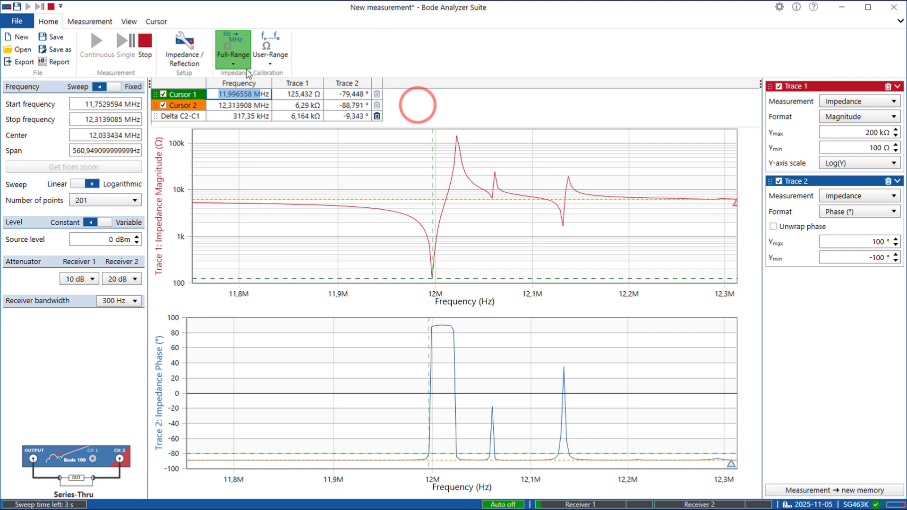
- Store the current measurement data as a memory trace and rename it "Quarz Crystal"
{"action": "left_click", "coordinate": [108, 23]}
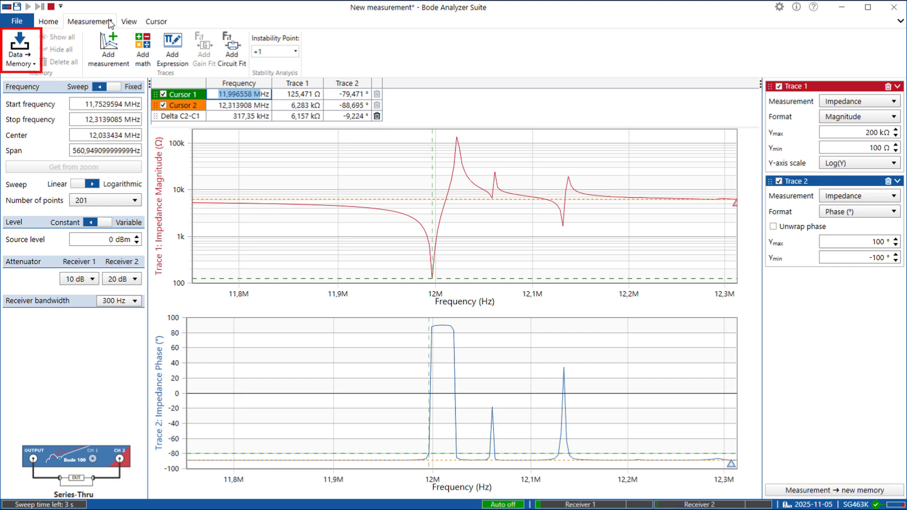
{"action": "left_click", "coordinate": [26, 47]}
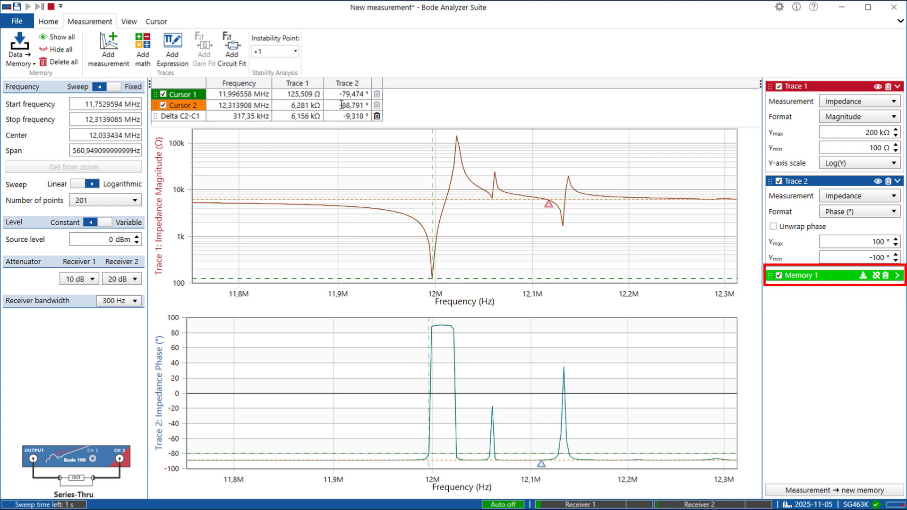
{"action": "double_click", "coordinate": [798, 276]}
{"action": "type", "text": "Quarz Crys"}
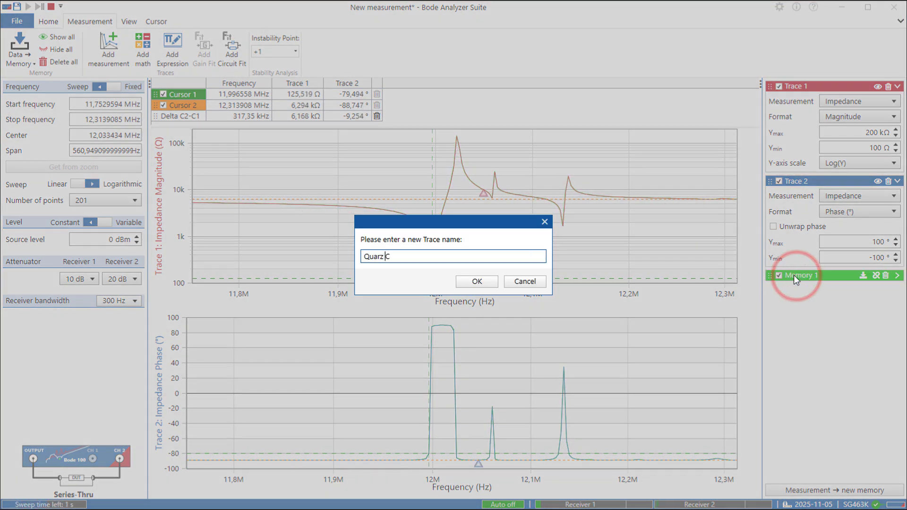
{"action": "type", "text": "tal"}
{"action": "key", "text": "Return"}
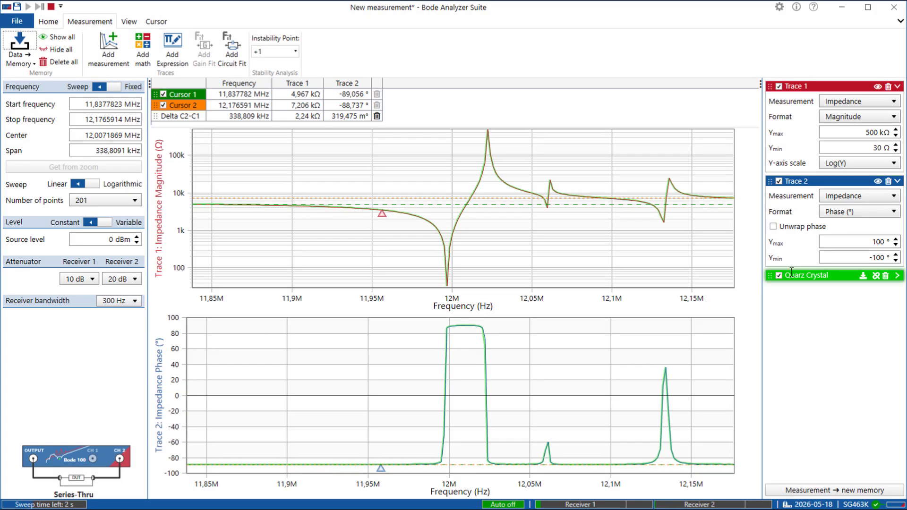